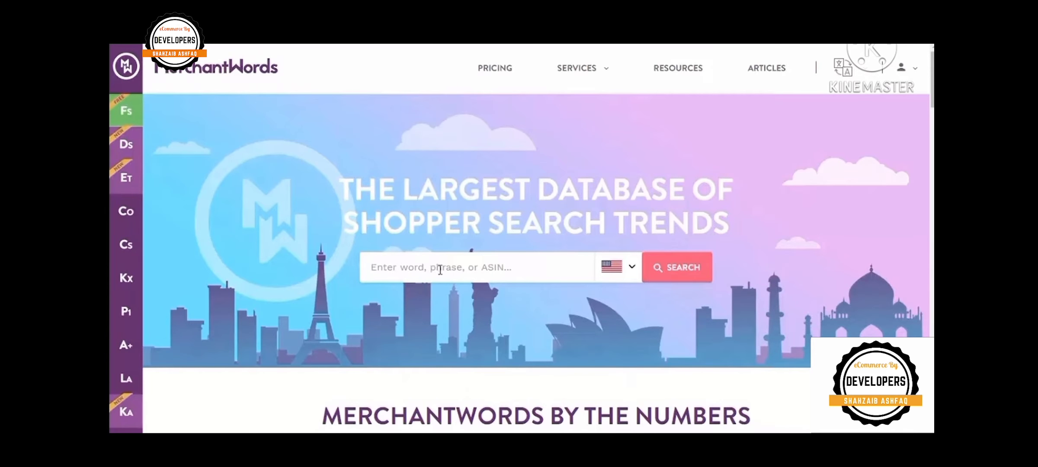
Search the US keyword database for the nonsense exclusion term "-ftrtfgertrytryr".
{"action": "left_click", "coordinate": [440, 270]}
{"action": "type", "text": "-ftrtfgertrytryr"}
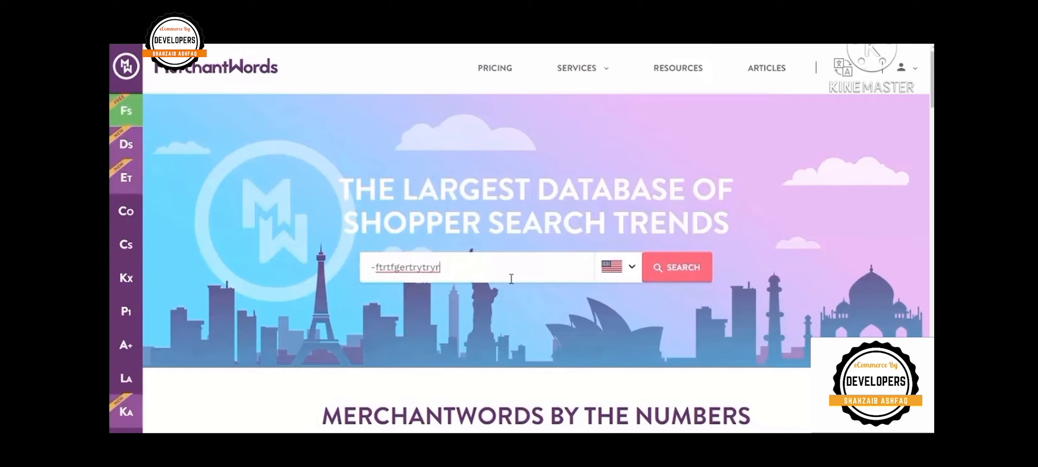
{"action": "left_click", "coordinate": [687, 271]}
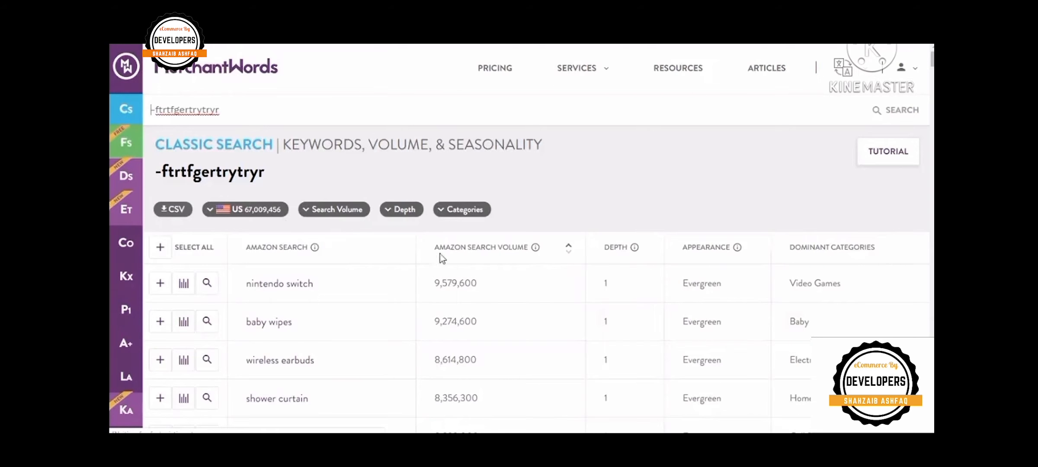
Examine the listed Amazon search terms with their search volume, depth, appearance and dominant categories across the first results page.
{"action": "scroll", "coordinate": [469, 306], "scroll_direction": "down", "scroll_amount": 3}
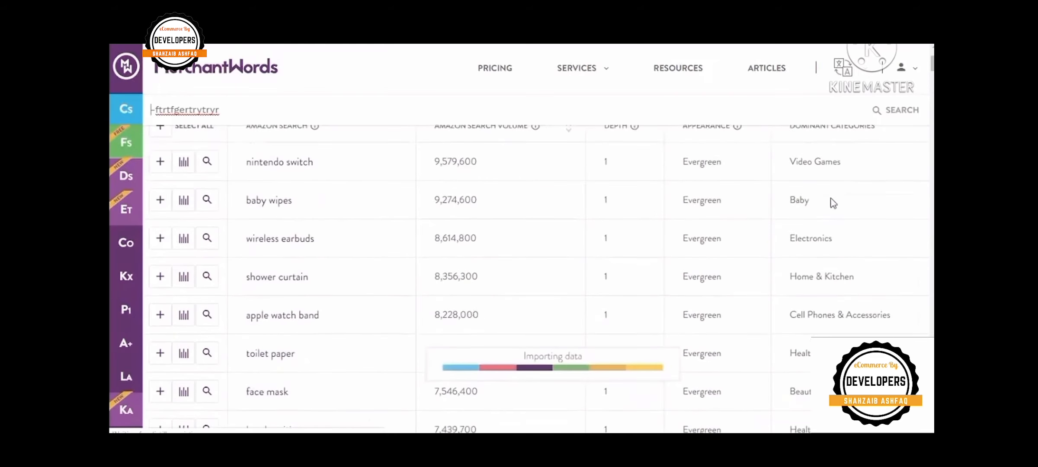
{"action": "scroll", "coordinate": [400, 265], "scroll_direction": "up", "scroll_amount": 3}
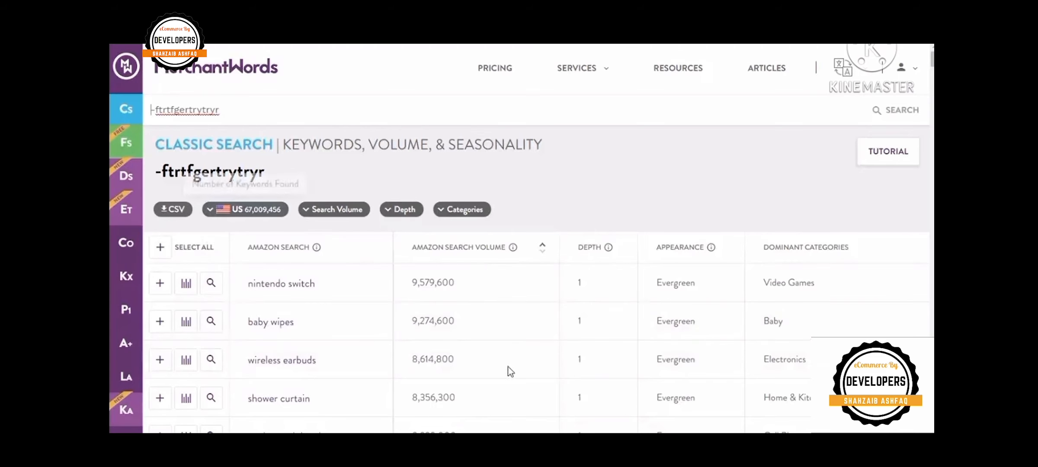
{"action": "scroll", "coordinate": [510, 372], "scroll_direction": "down", "scroll_amount": 10}
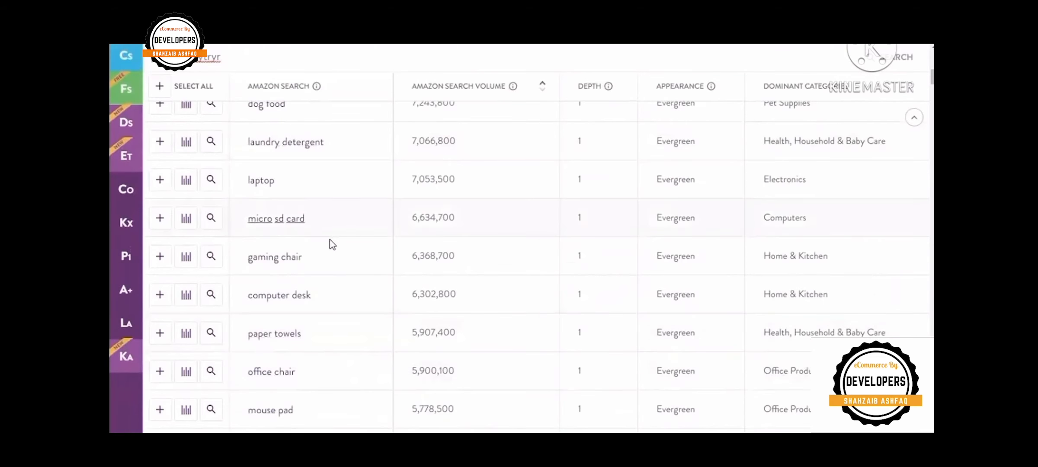
{"action": "scroll", "coordinate": [293, 413], "scroll_direction": "down", "scroll_amount": 10}
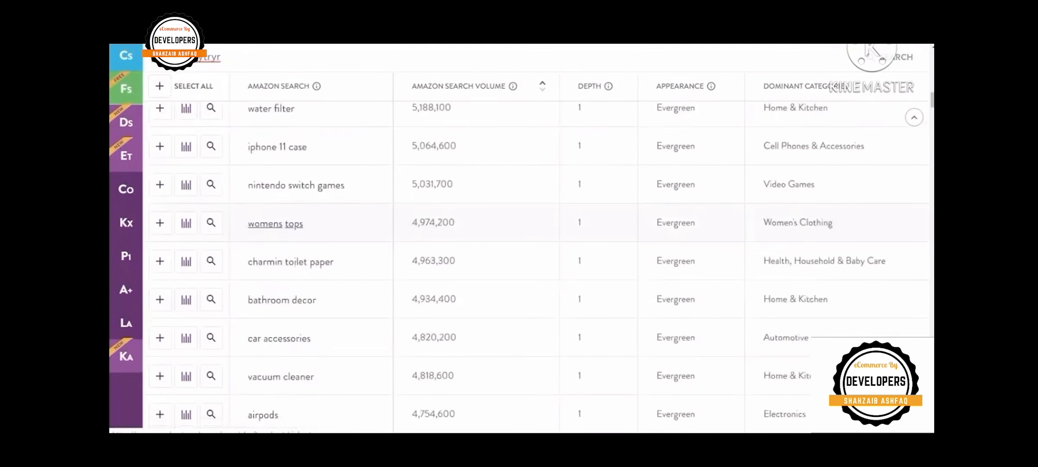
{"action": "scroll", "coordinate": [541, 260], "scroll_direction": "down", "scroll_amount": 20}
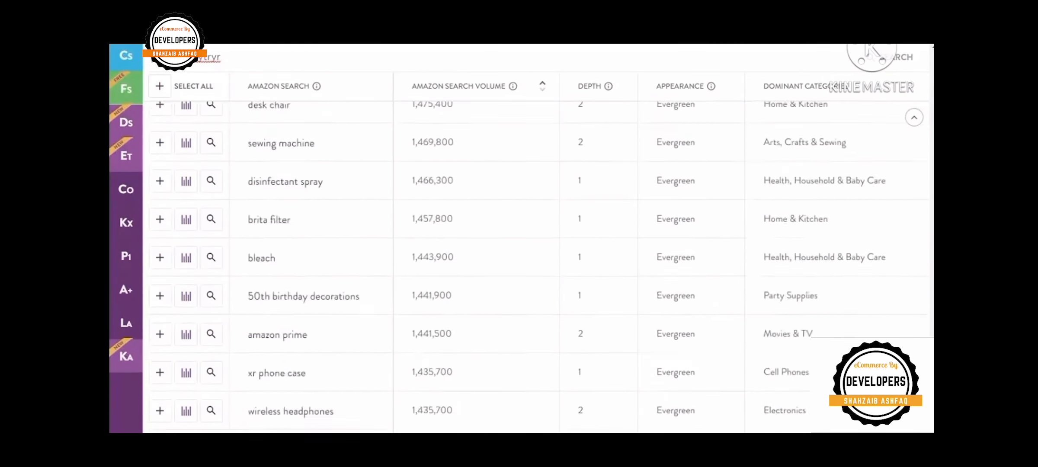
{"action": "scroll", "coordinate": [537, 260], "scroll_direction": "down", "scroll_amount": 7}
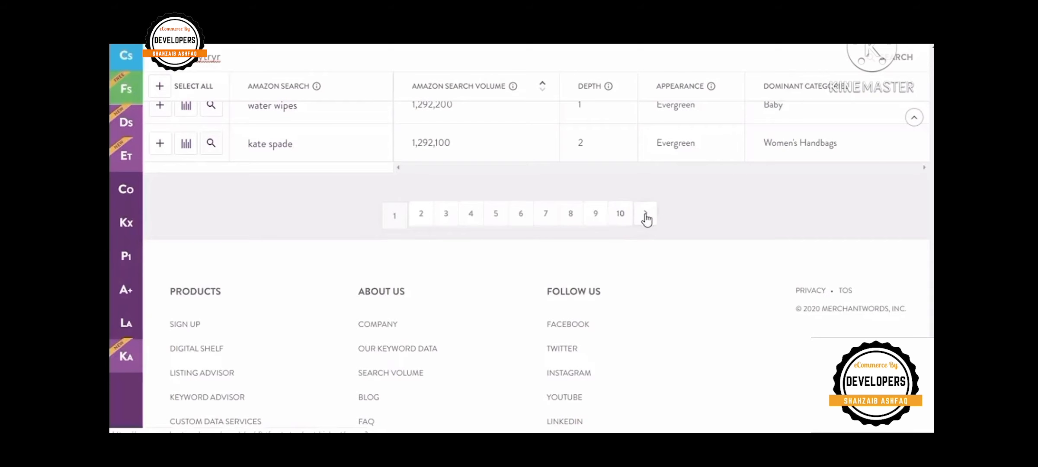
{"action": "scroll", "coordinate": [537, 260], "scroll_direction": "up", "scroll_amount": 15}
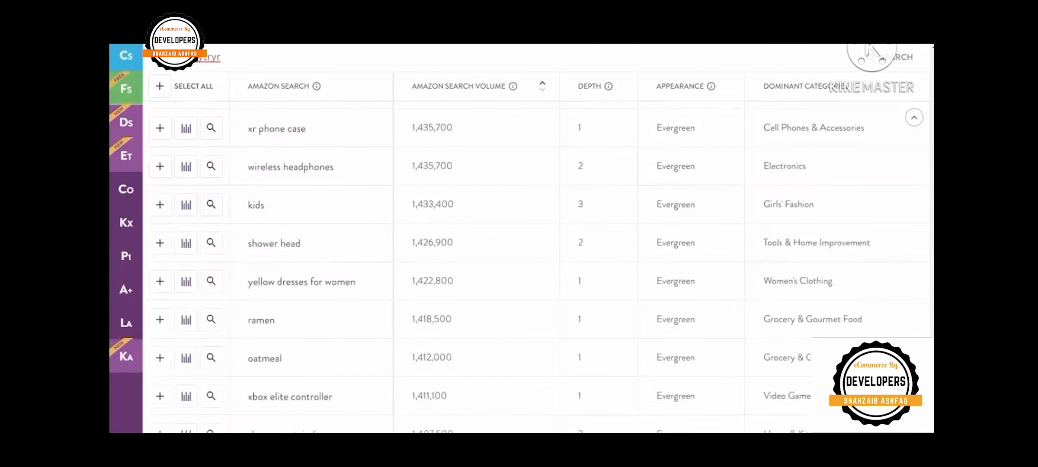
{"action": "scroll", "coordinate": [536, 260], "scroll_direction": "up", "scroll_amount": 10}
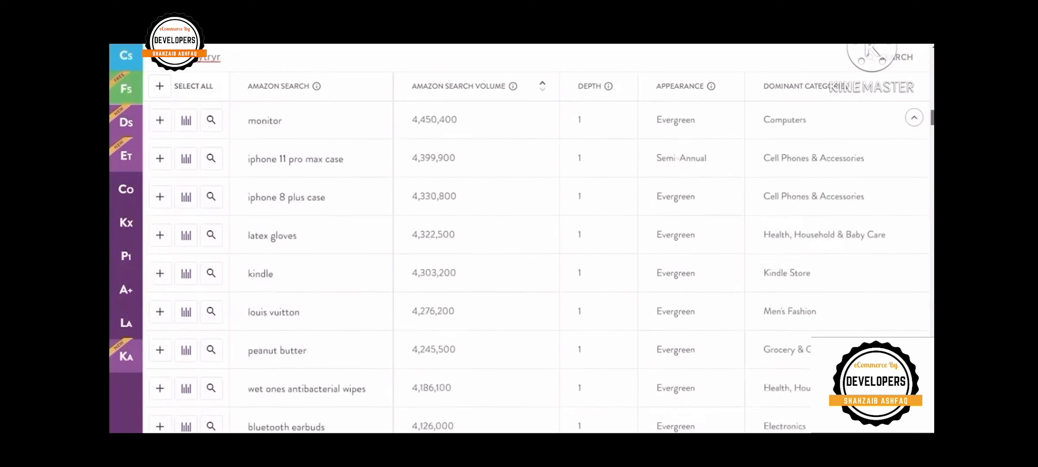
{"action": "scroll", "coordinate": [537, 259], "scroll_direction": "up", "scroll_amount": 10}
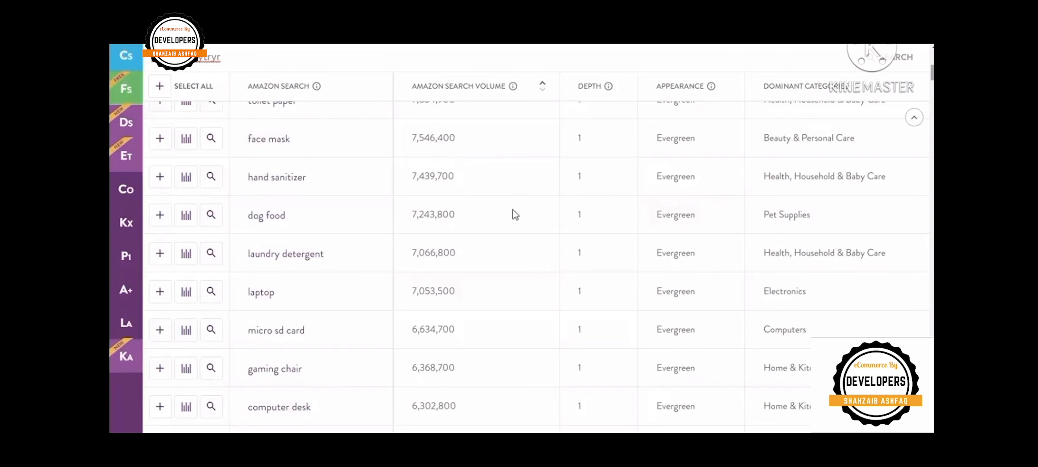
{"action": "scroll", "coordinate": [335, 266], "scroll_direction": "up", "scroll_amount": 8}
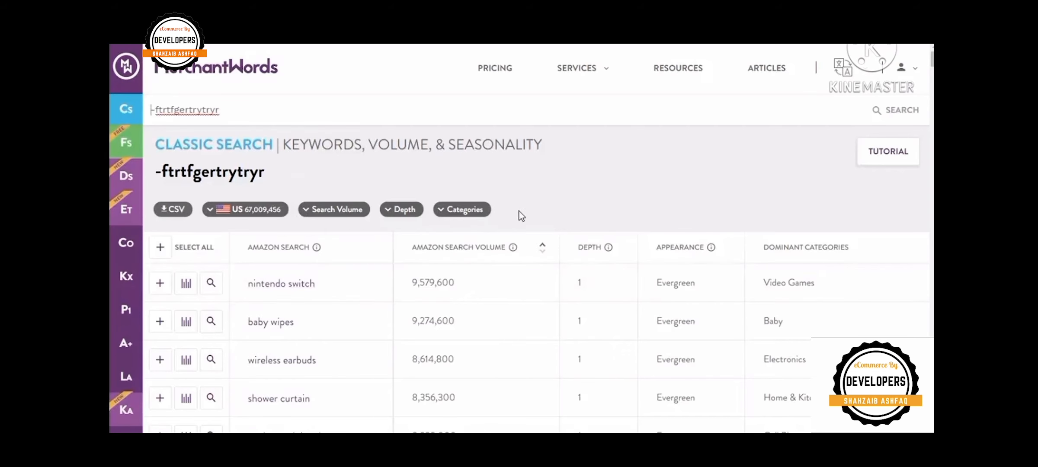
{"action": "scroll", "coordinate": [349, 368], "scroll_direction": "down", "scroll_amount": 5}
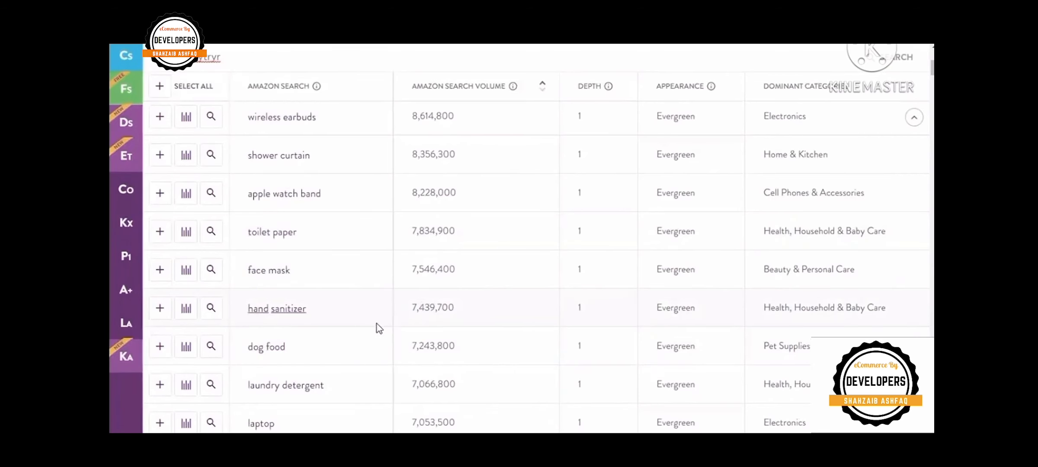
{"action": "scroll", "coordinate": [374, 318], "scroll_direction": "up", "scroll_amount": 5}
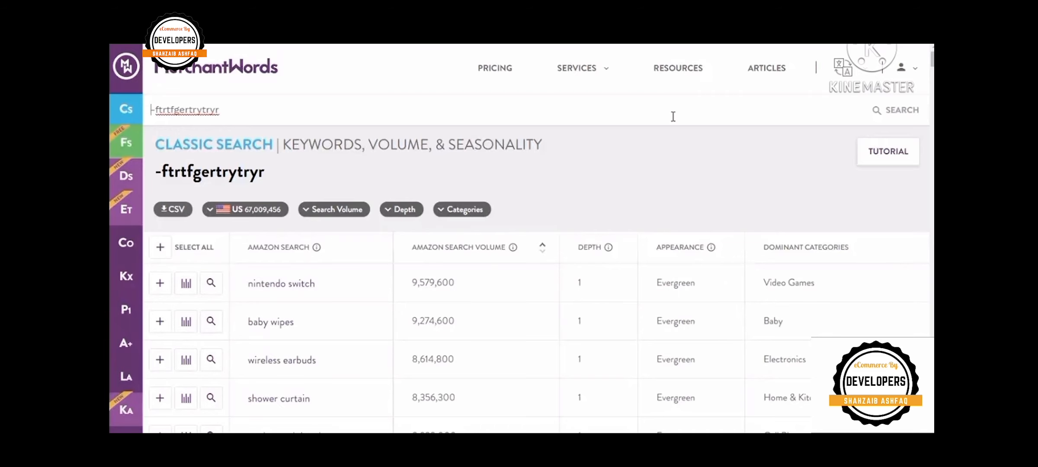
{"action": "scroll", "coordinate": [296, 378], "scroll_direction": "down", "scroll_amount": 5}
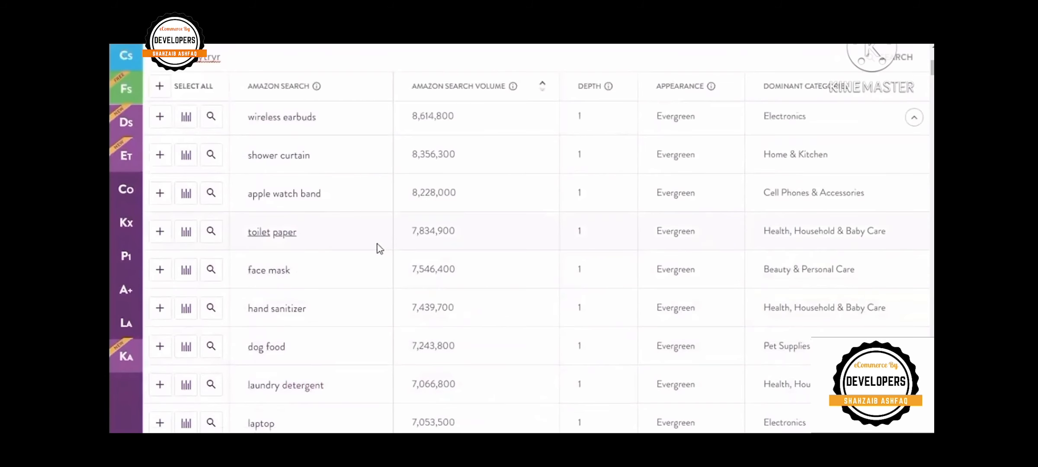
{"action": "scroll", "coordinate": [374, 238], "scroll_direction": "up", "scroll_amount": 3}
{"action": "scroll", "coordinate": [374, 232], "scroll_direction": "up", "scroll_amount": 3}
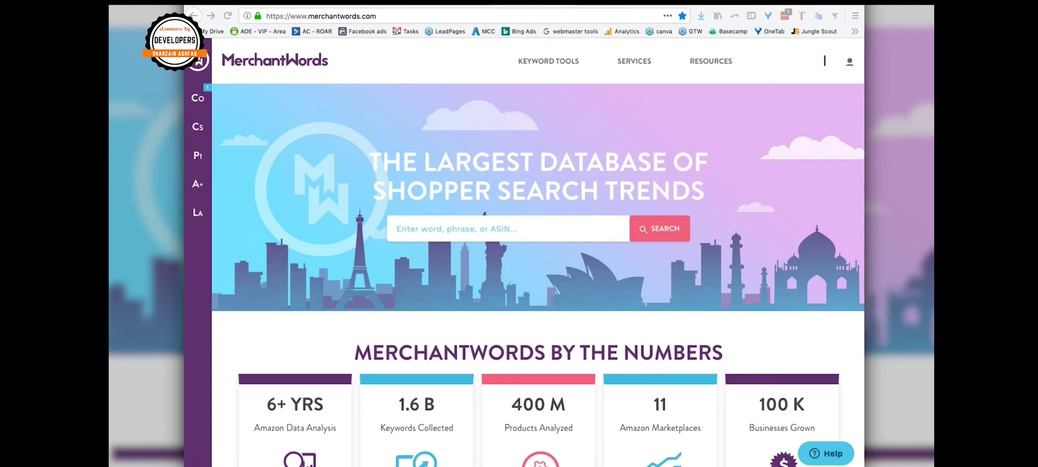
Try to search for ASIN B000WQZD9U from the home page, and log back in to the account.
{"action": "left_click", "coordinate": [530, 225]}
{"action": "type", "text": "B000WQZD9U"}
{"action": "key", "text": "Return"}
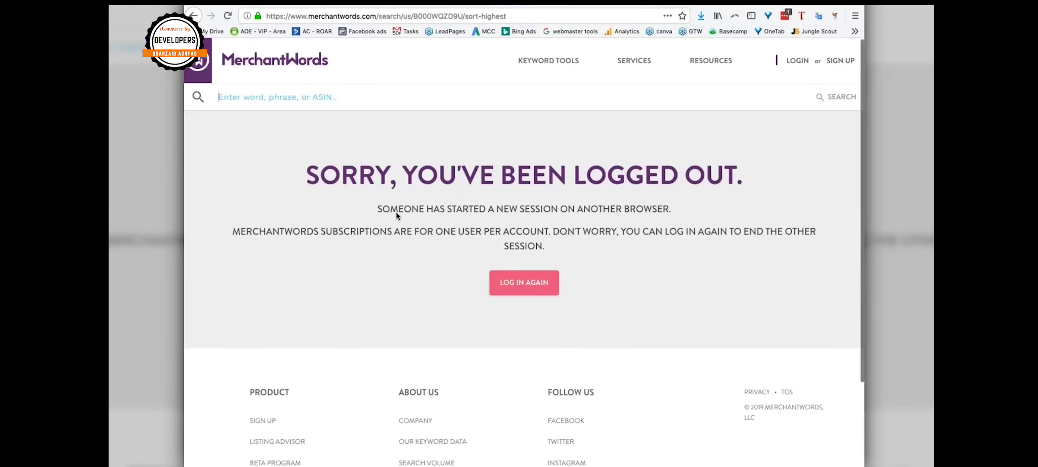
{"action": "left_click", "coordinate": [519, 281]}
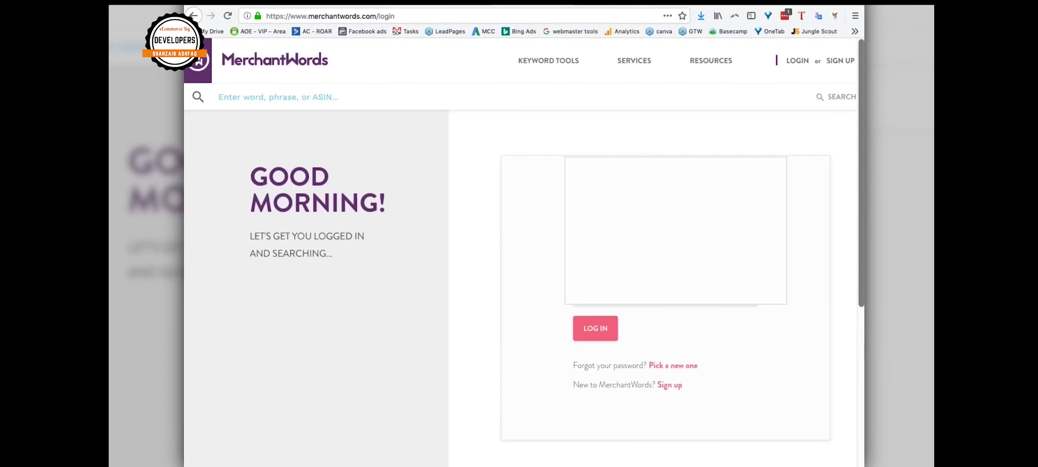
{"action": "left_click", "coordinate": [600, 331]}
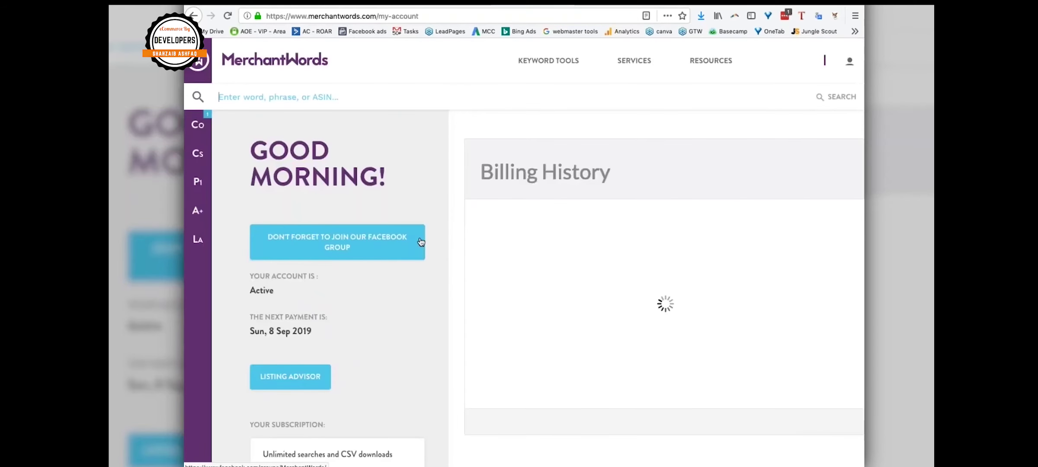
Run an ASIN Plus reverse lookup for ASIN B000WQZD9U.
{"action": "left_click", "coordinate": [198, 210]}
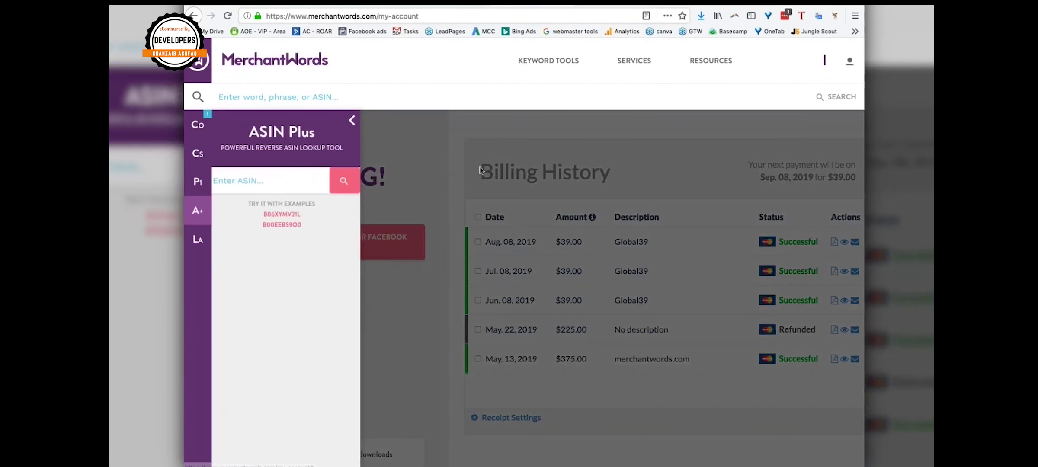
{"action": "left_click", "coordinate": [261, 189]}
{"action": "type", "text": "B000WQZD9U"}
{"action": "key", "text": "Return"}
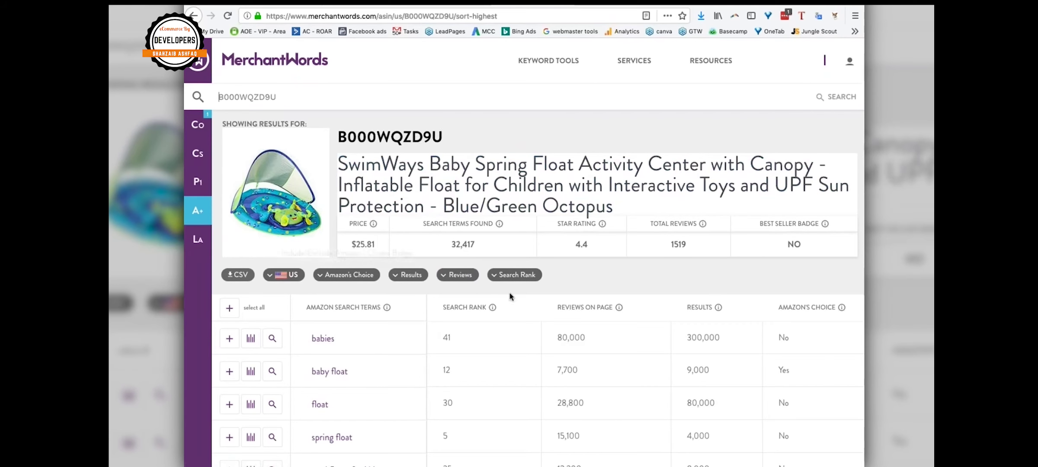
Examine the product's search terms and the Reviews on Page column, focusing on "baby pool float", "infant pool float" and "swim ring".
{"action": "scroll", "coordinate": [510, 296], "scroll_direction": "down", "scroll_amount": 5}
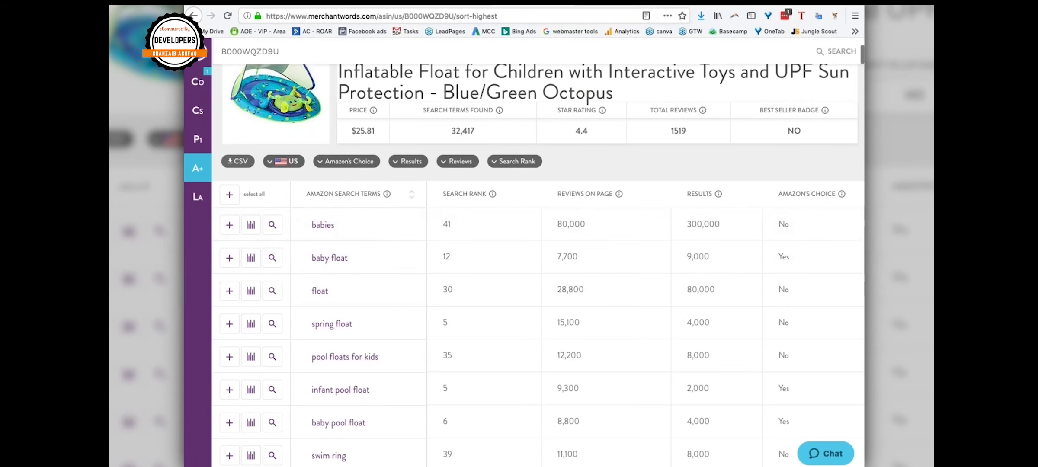
{"action": "scroll", "coordinate": [353, 224], "scroll_direction": "up", "scroll_amount": 3}
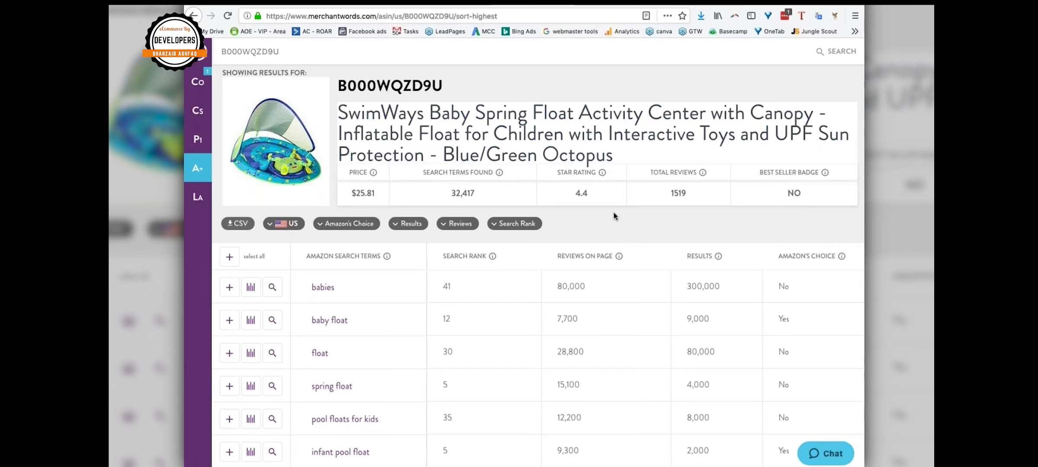
{"action": "scroll", "coordinate": [739, 227], "scroll_direction": "down", "scroll_amount": 3}
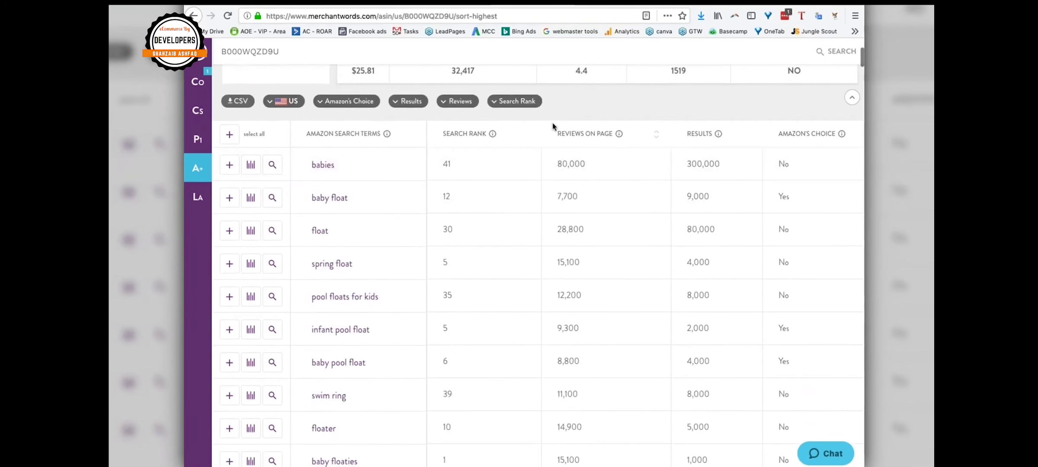
{"action": "triple_click", "coordinate": [572, 134]}
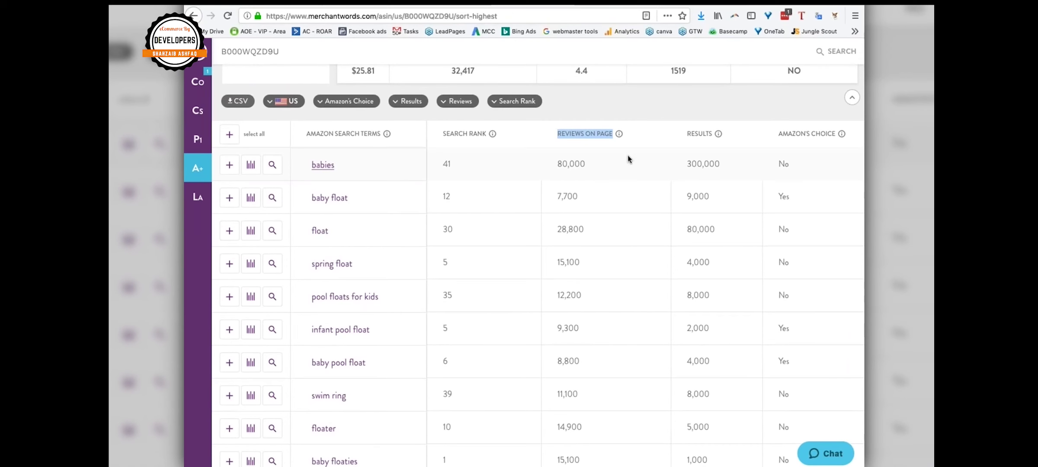
{"action": "scroll", "coordinate": [628, 159], "scroll_direction": "down", "scroll_amount": 1}
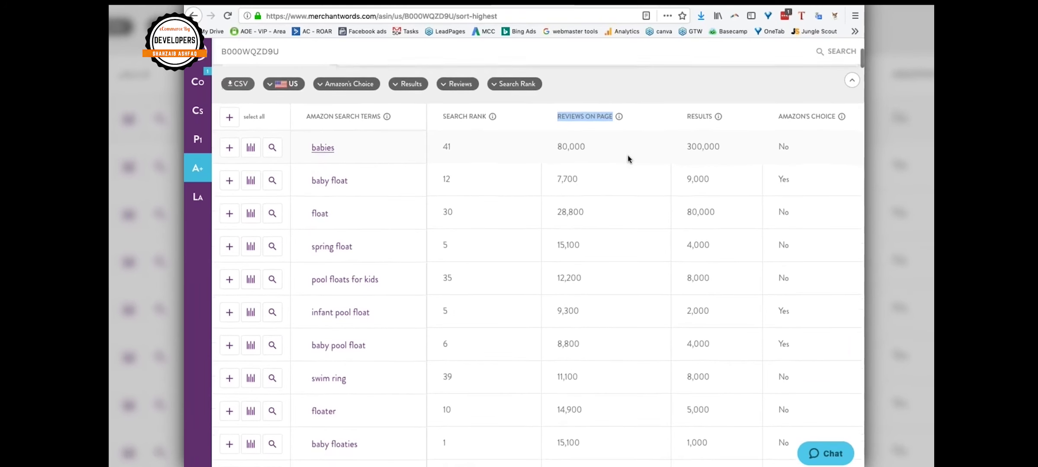
{"action": "scroll", "coordinate": [630, 157], "scroll_direction": "down", "scroll_amount": 2}
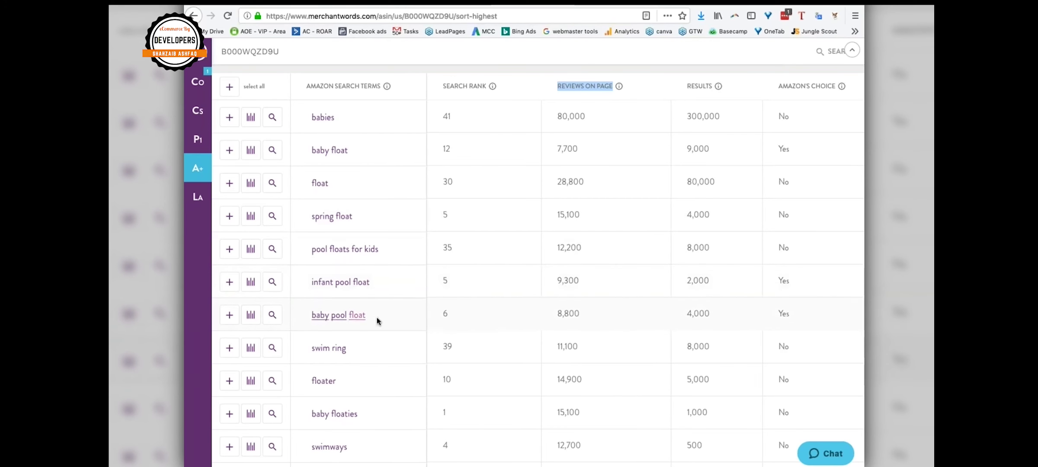
{"action": "left_click_drag", "start_coordinate": [378, 320], "coordinate": [316, 317]}
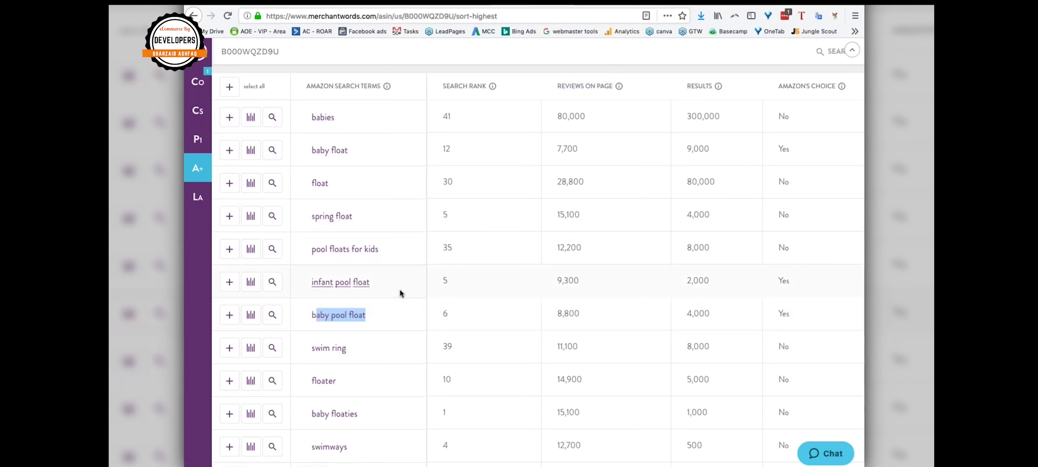
{"action": "left_click_drag", "start_coordinate": [401, 294], "coordinate": [316, 293]}
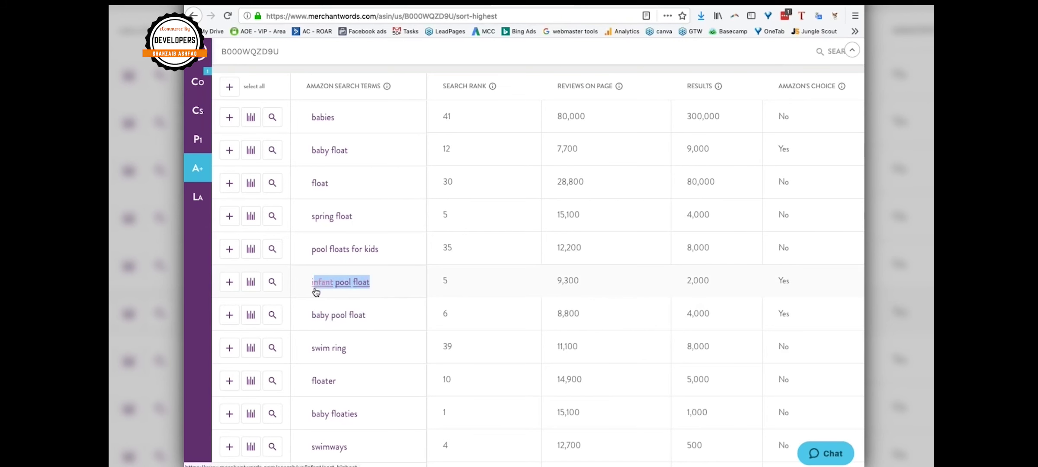
{"action": "left_click_drag", "start_coordinate": [356, 351], "coordinate": [312, 352]}
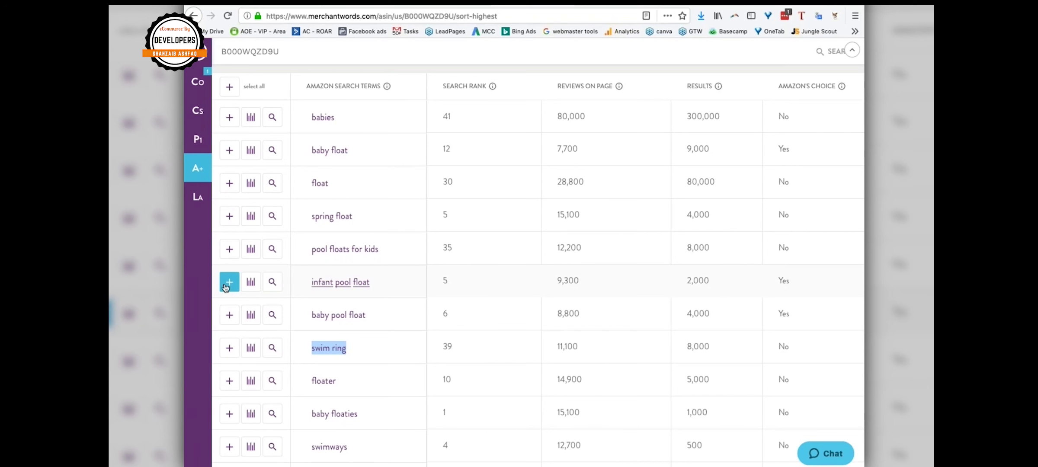
Open the search volume statistics for "infant pool float" and examine its page-one high, low and average prices.
{"action": "left_click", "coordinate": [255, 291]}
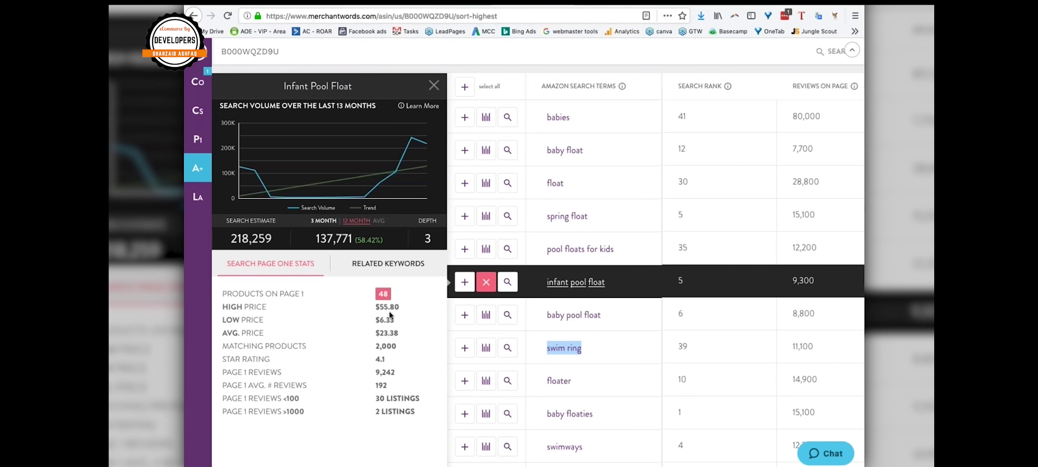
{"action": "left_click_drag", "start_coordinate": [399, 307], "coordinate": [375, 308]}
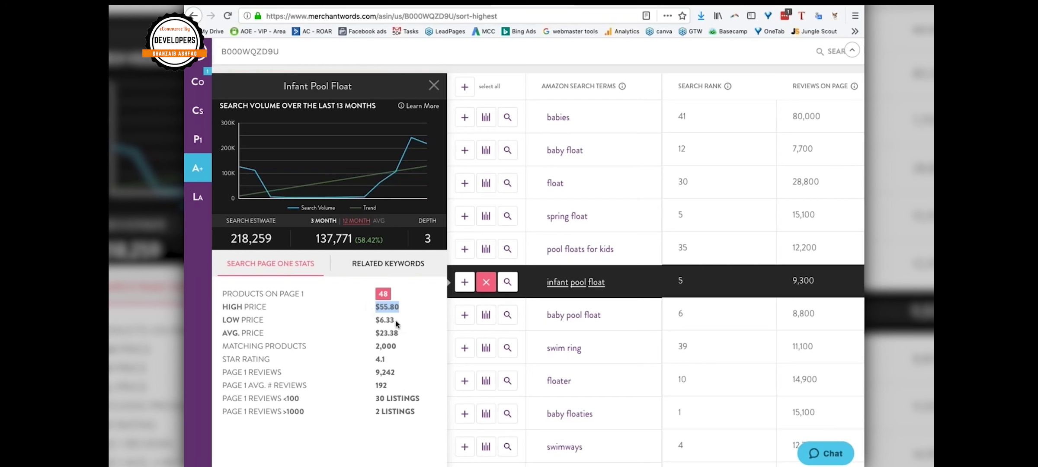
{"action": "left_click_drag", "start_coordinate": [396, 321], "coordinate": [374, 310]}
{"action": "left_click_drag", "start_coordinate": [403, 334], "coordinate": [370, 337]}
{"action": "left_click_drag", "start_coordinate": [394, 324], "coordinate": [375, 311]}
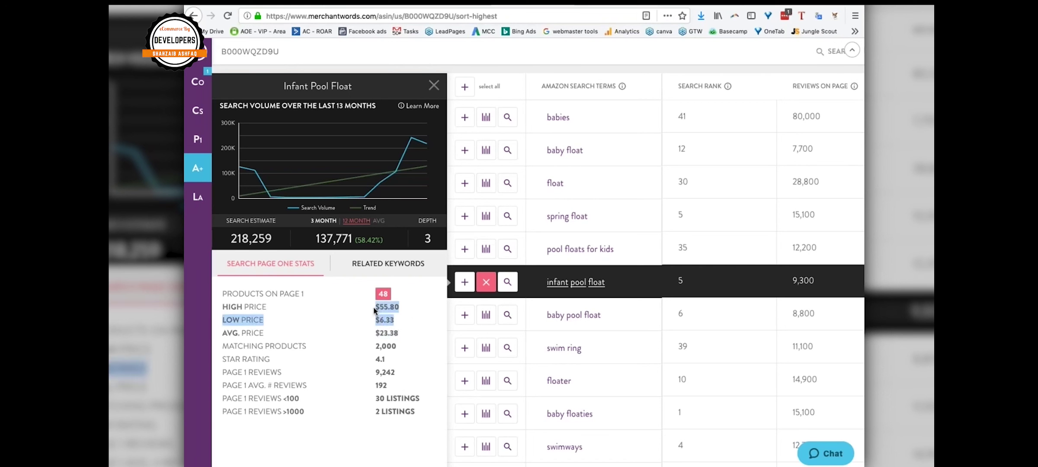
{"action": "left_click", "coordinate": [331, 317]}
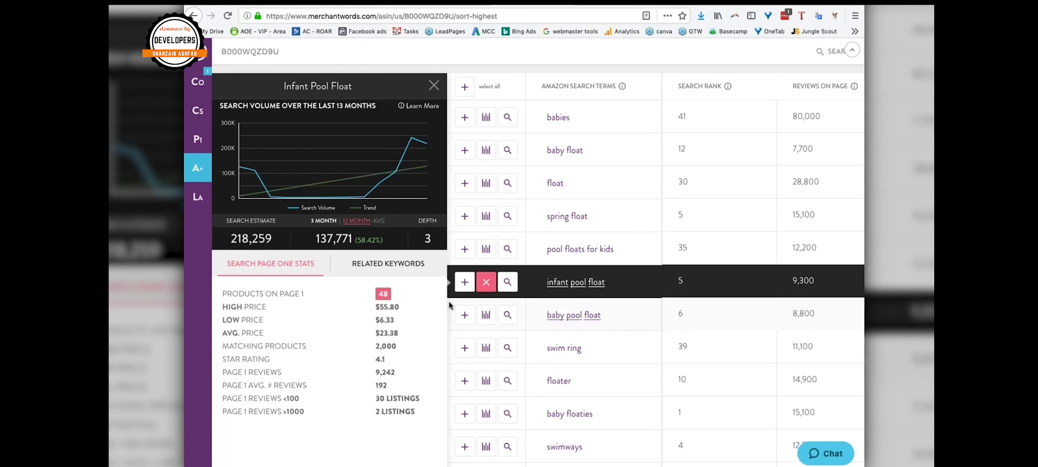
{"action": "left_click", "coordinate": [507, 282]}
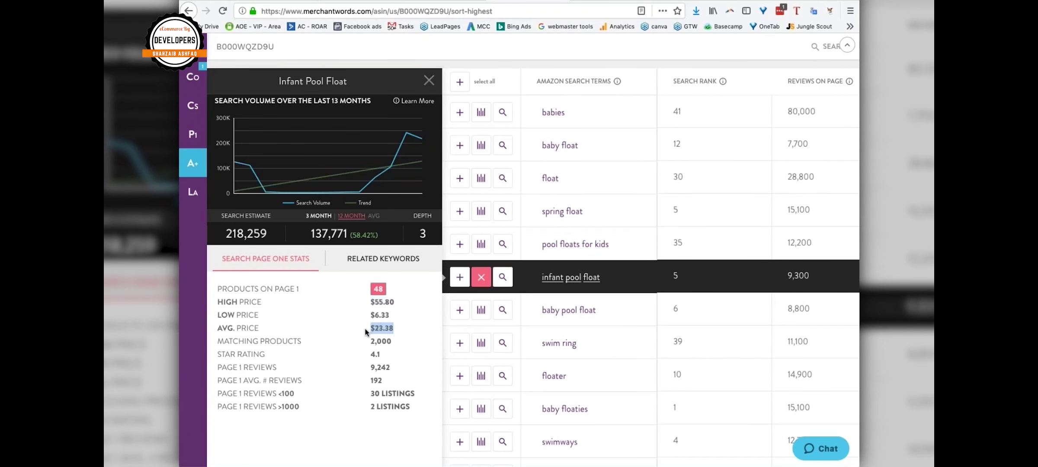
{"action": "left_click_drag", "start_coordinate": [390, 317], "coordinate": [369, 306]}
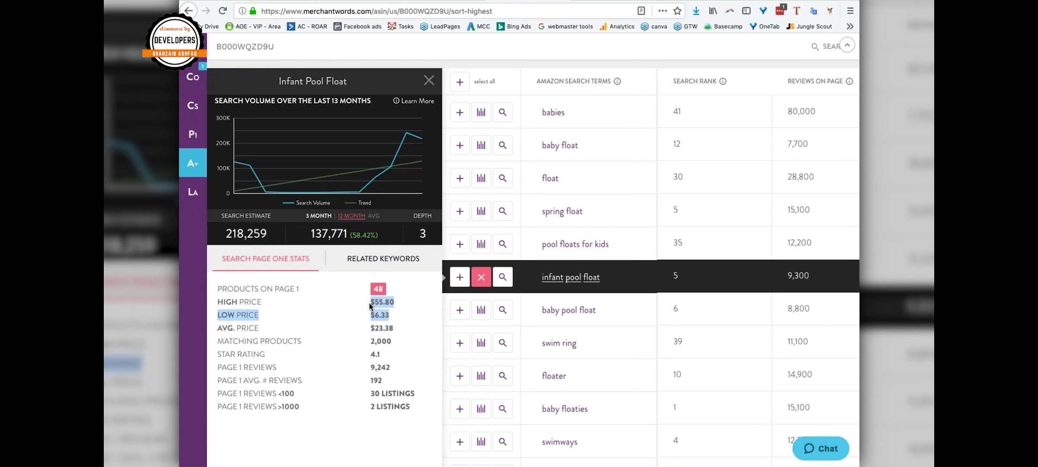
{"action": "left_click", "coordinate": [326, 314]}
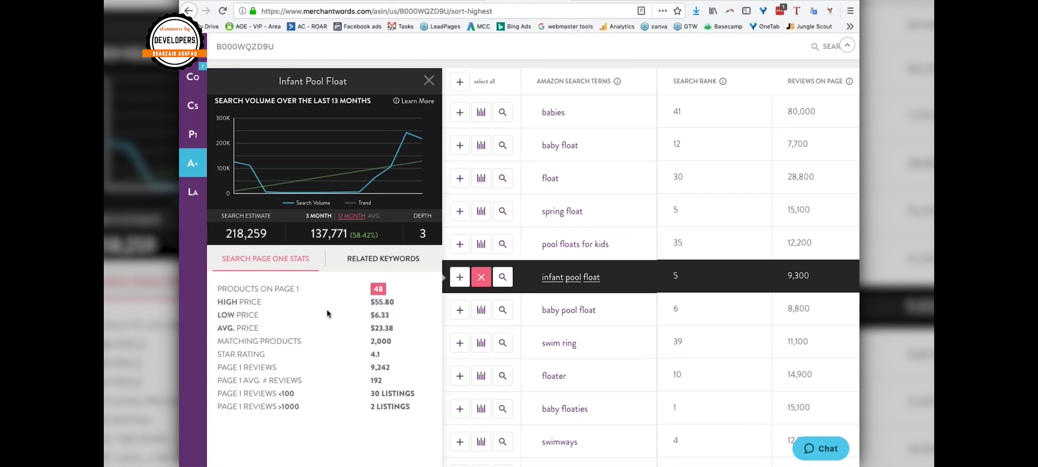